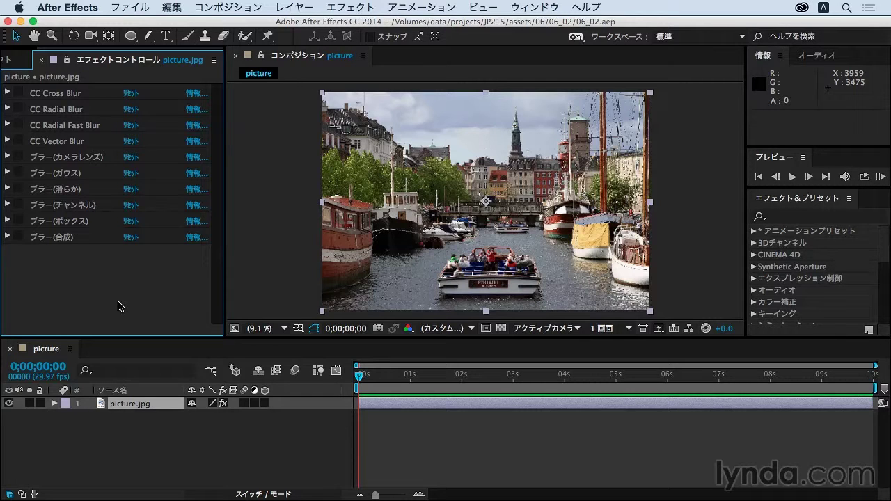
Browse the effect categories' blur list twice, dismissing it without adding an effect.
right_click(129, 278)
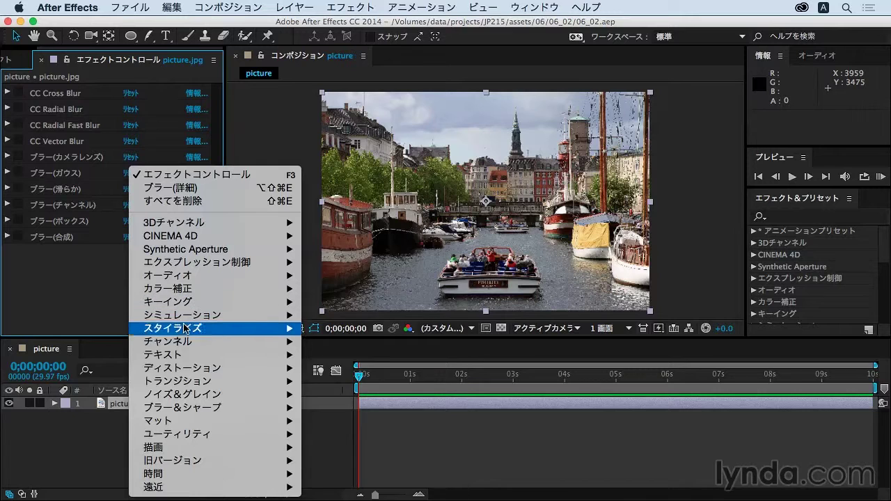
mouse_move(182, 348)
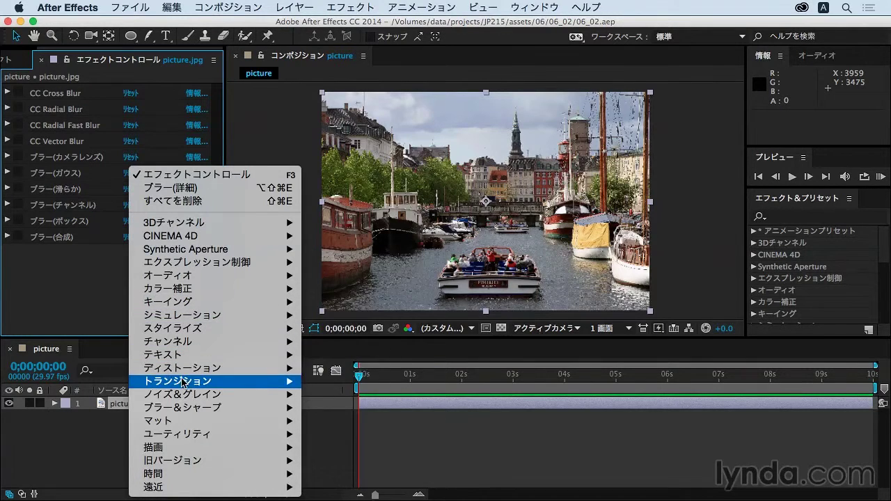
mouse_move(183, 408)
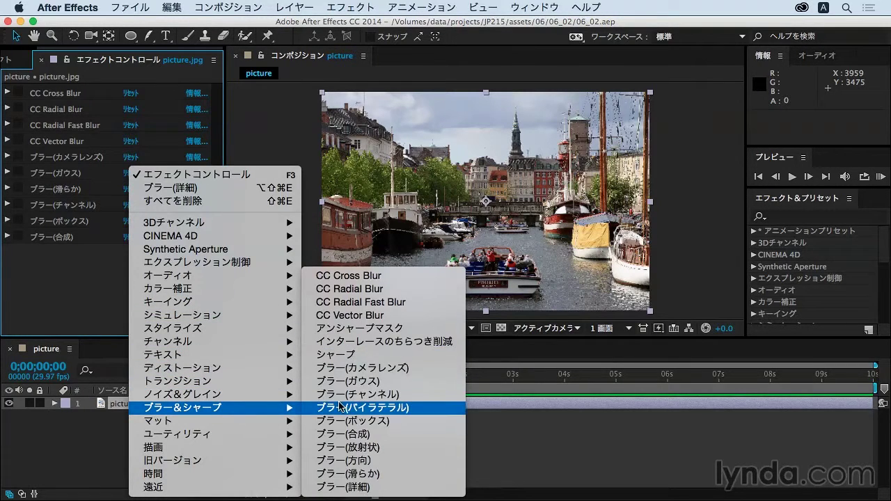
click(90, 300)
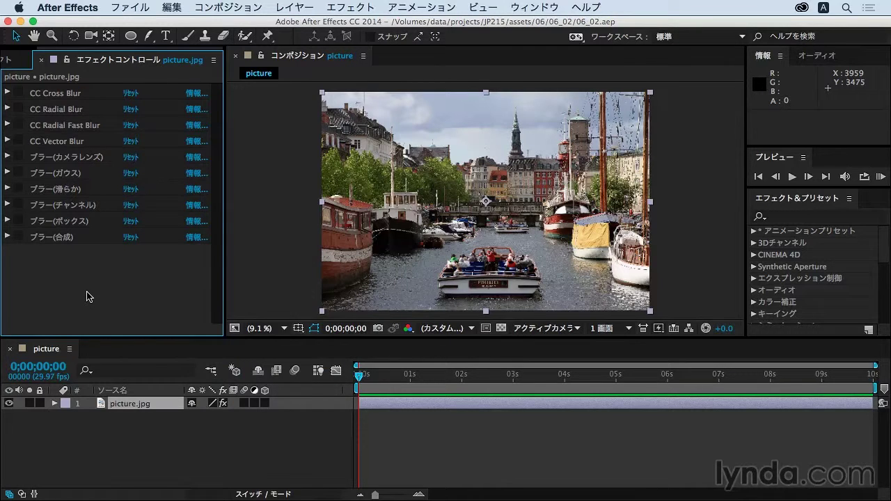
right_click(87, 291)
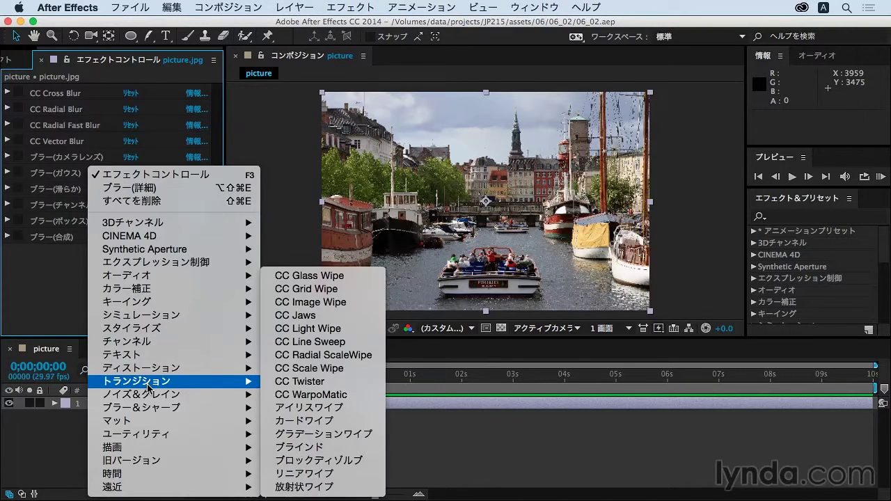
mouse_move(149, 408)
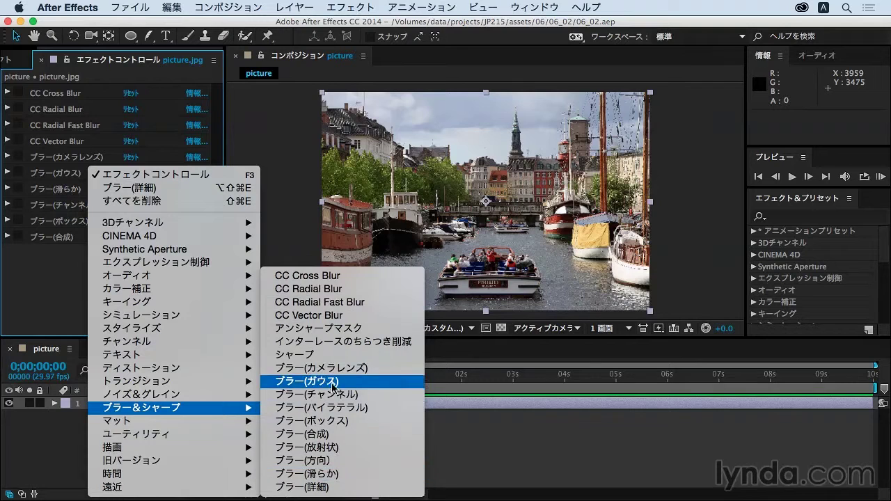
click(584, 451)
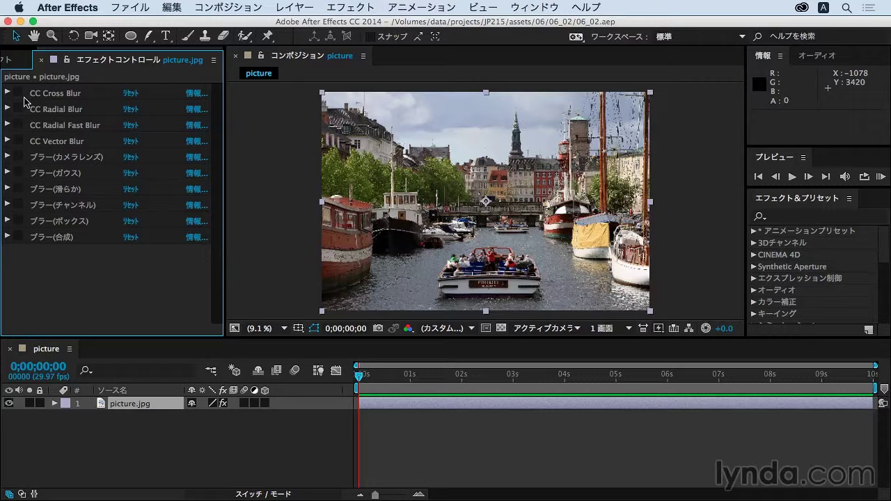
Trial CC Cross Blur at Radius X 449 and Radius Y 323, then switch it off.
click(19, 94)
click(15, 93)
click(16, 93)
click(10, 93)
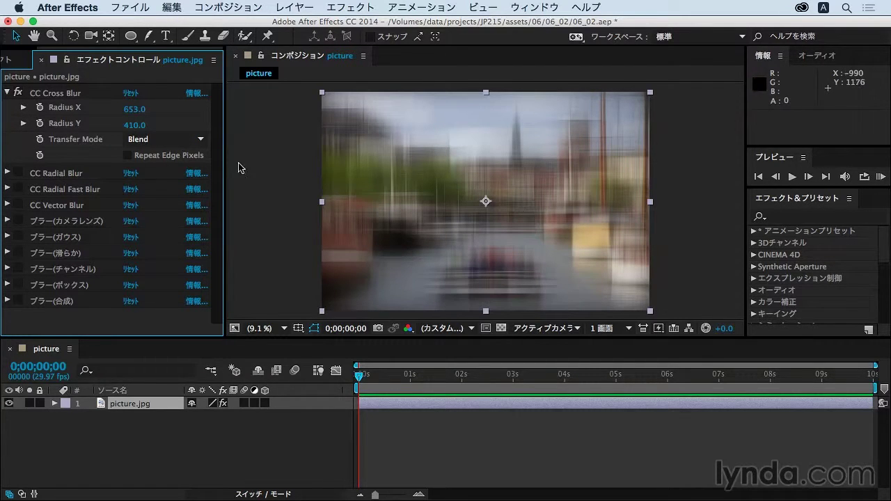
mouse_move(139, 110)
mouse_down()
mouse_move(150, 110)
mouse_move(3, 111)
mouse_up()
drag(139, 125, 84, 129)
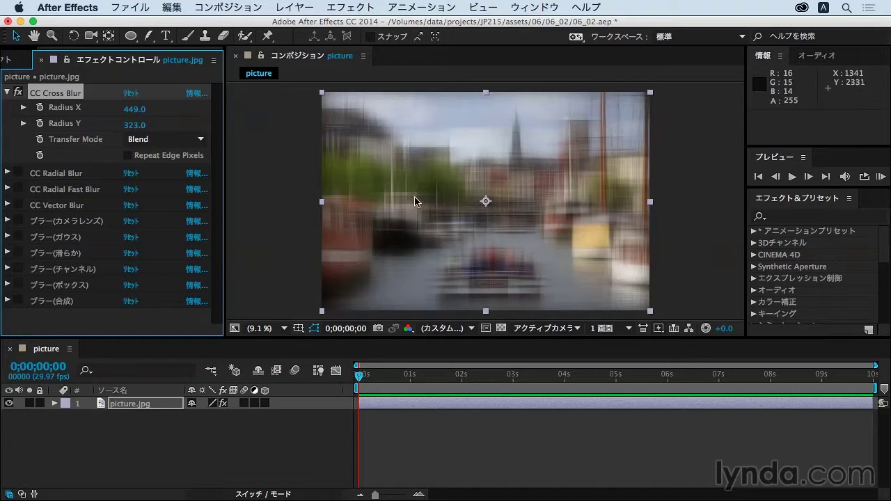
click(8, 91)
click(18, 92)
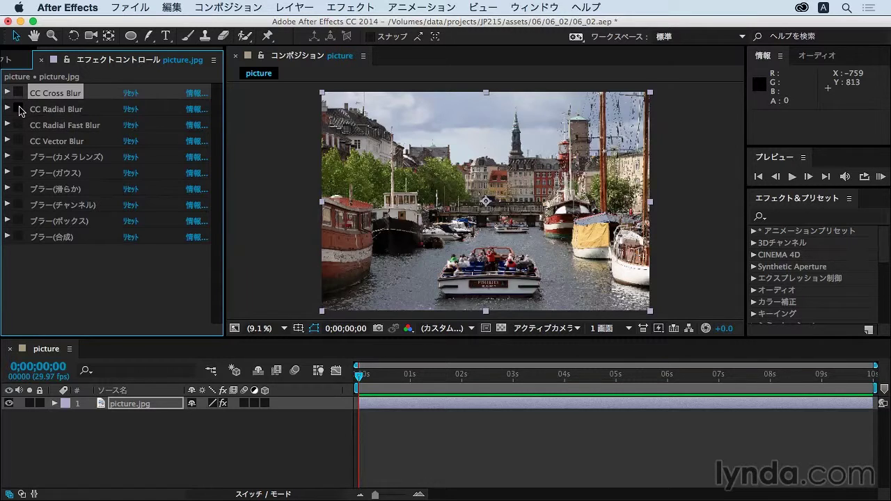
Toggle CC Radial Blur on and off, then CC Radial Fast Blur on and off.
click(18, 109)
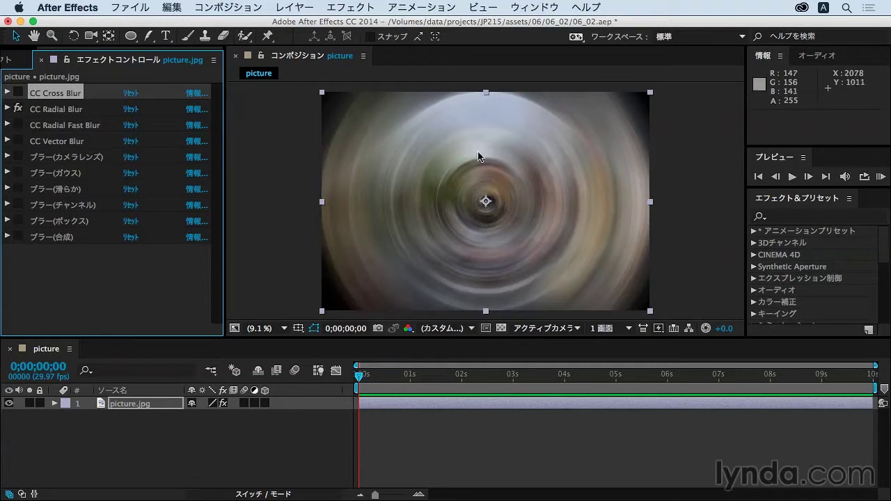
click(18, 109)
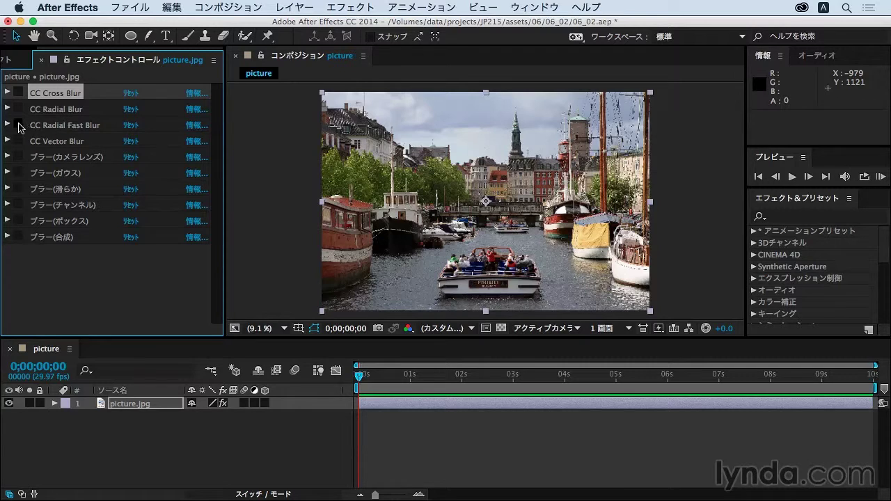
click(18, 124)
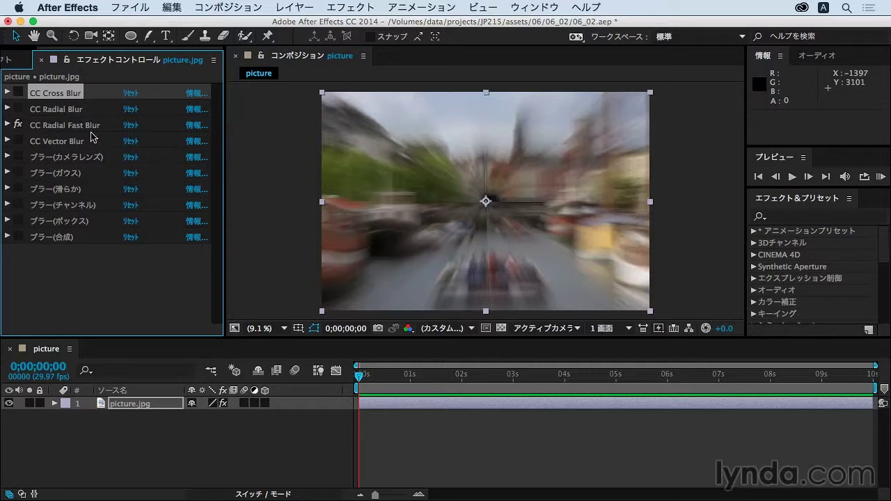
click(17, 127)
Open the context menu's ブラー＆シャープ submenu and dismiss it without adding an effect.
right_click(105, 278)
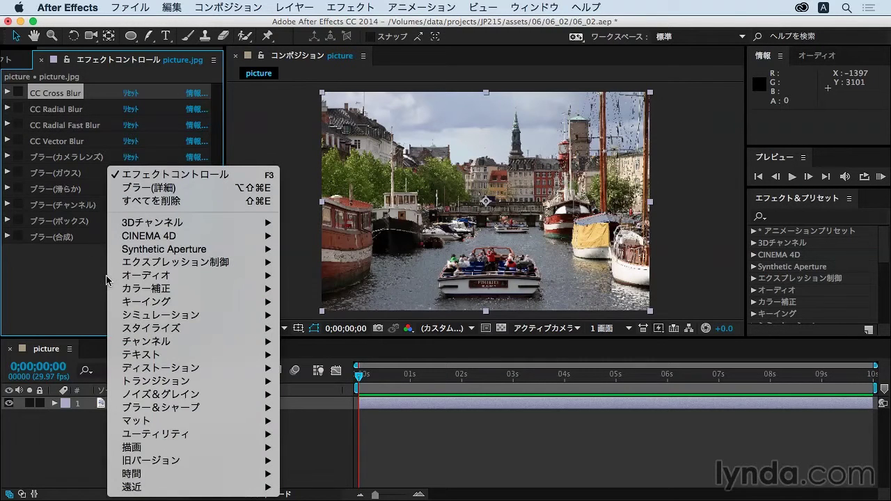
mouse_move(249, 411)
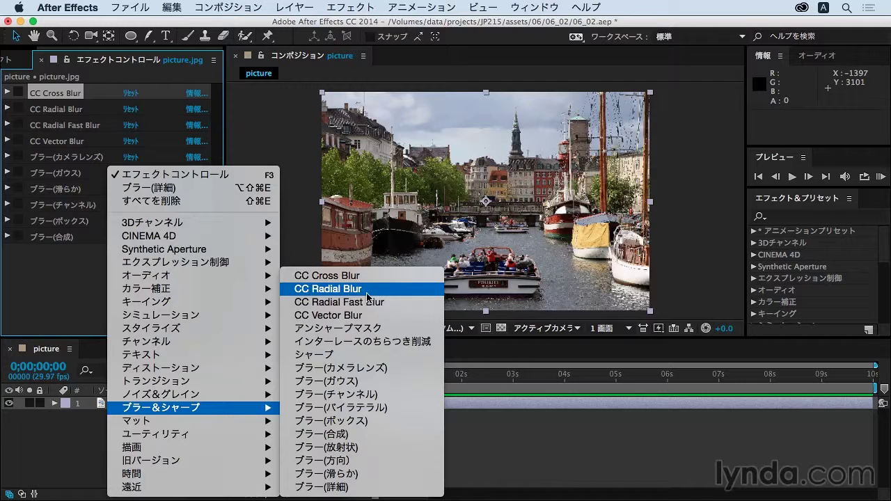
click(68, 286)
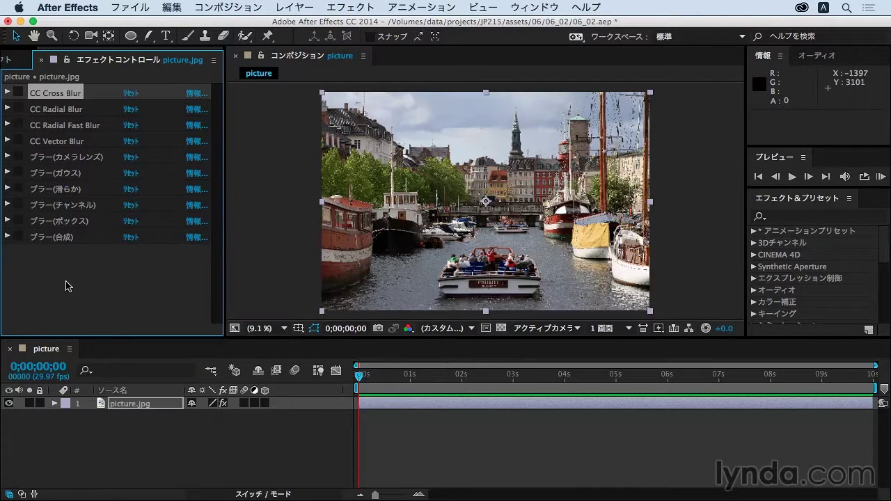
Enable CC Vector Blur with Amount 443 and Angle Offset 0x+72.0°.
click(18, 142)
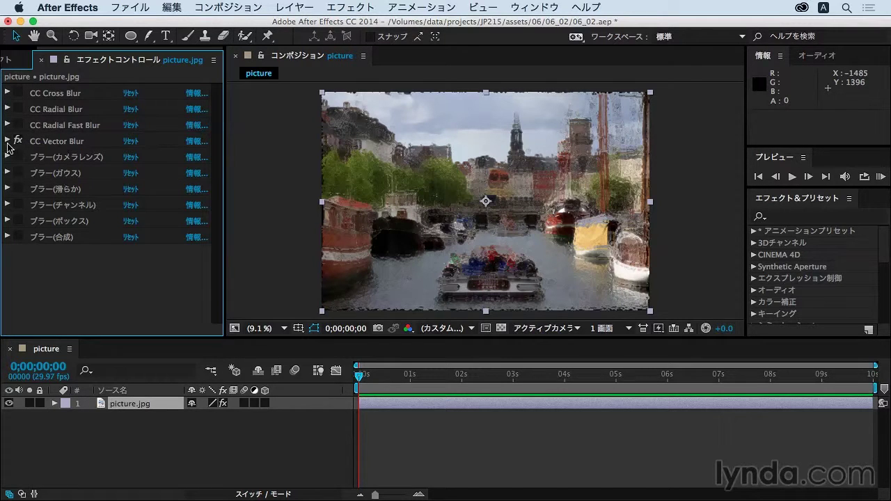
click(7, 141)
drag(137, 173, 289, 165)
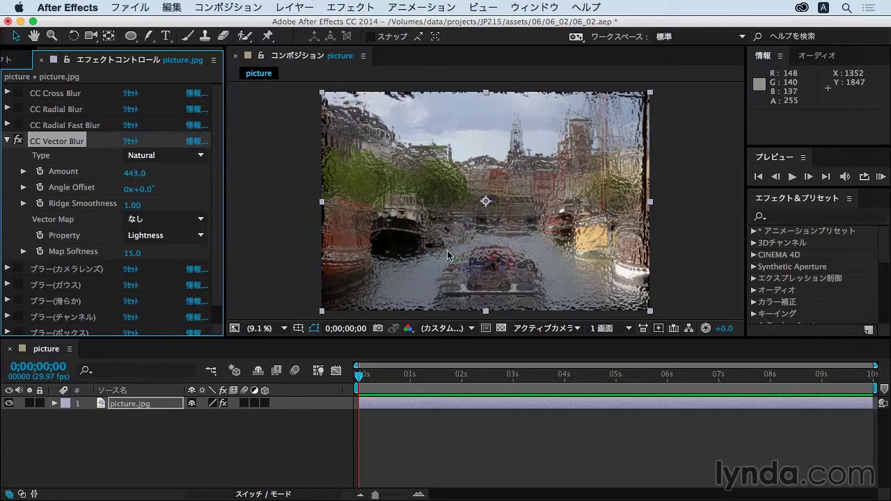
mouse_move(138, 188)
mouse_down()
mouse_move(275, 179)
mouse_move(127, 188)
mouse_move(188, 184)
mouse_up()
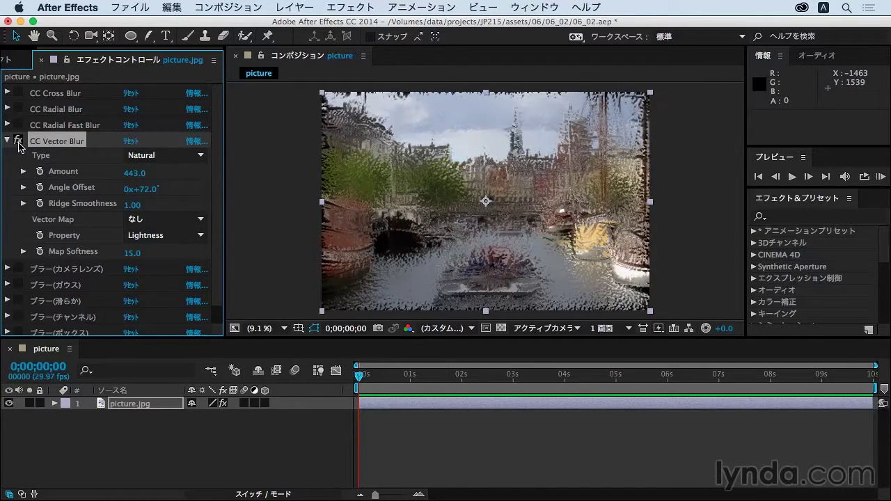
Compare CC Vector Blur off and on, leaving it switched off and collapsed.
click(18, 141)
click(7, 140)
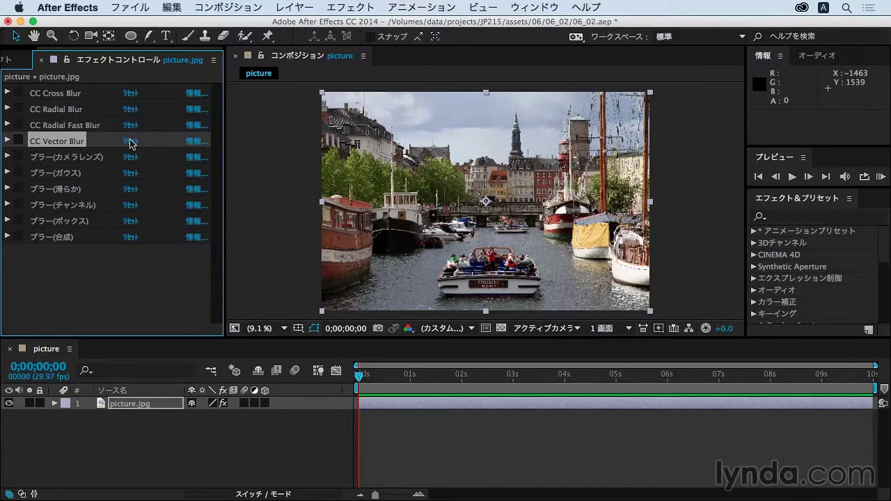
click(8, 140)
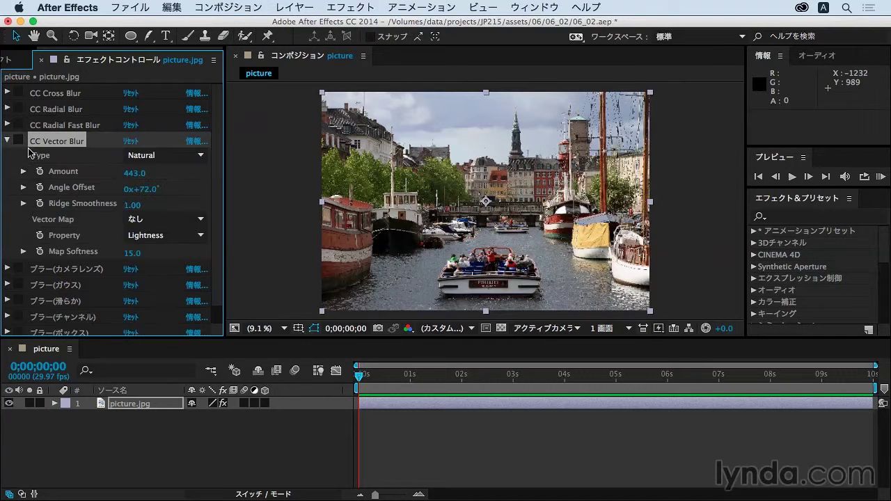
click(18, 142)
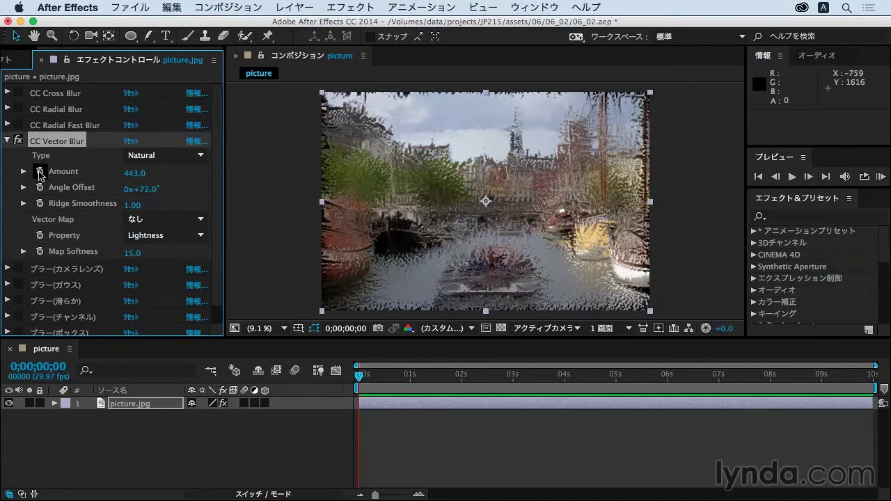
click(18, 141)
click(7, 140)
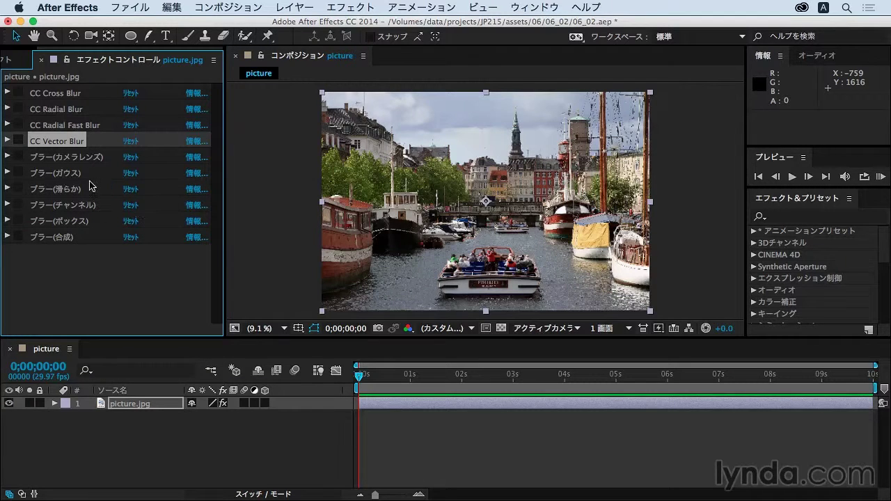
Enable ブラー(カメラレンズ) and raise its blur radius to 209.
click(18, 156)
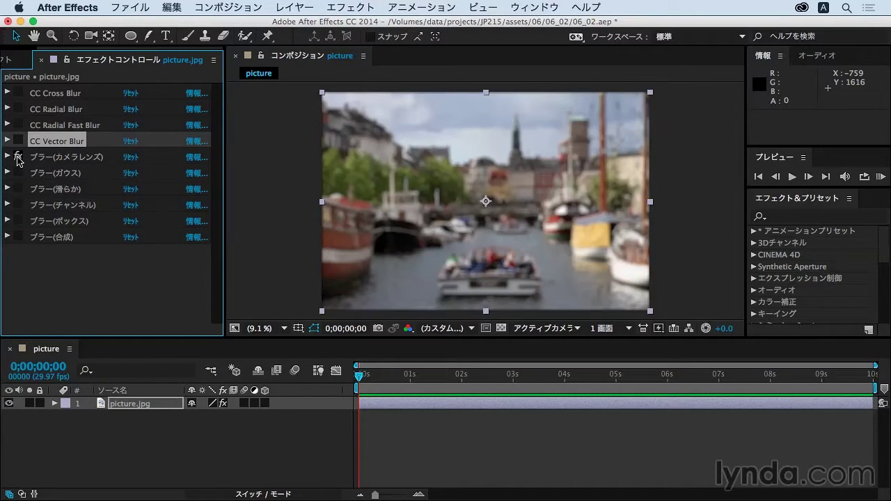
click(8, 158)
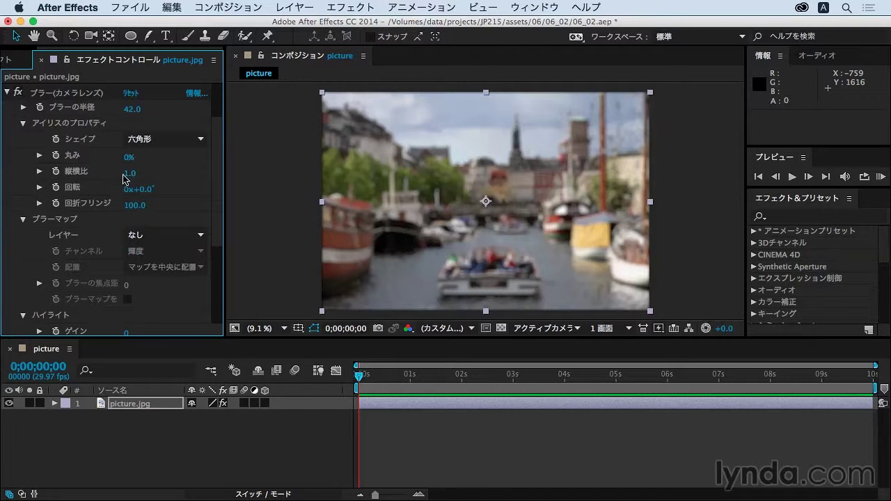
drag(132, 110, 258, 113)
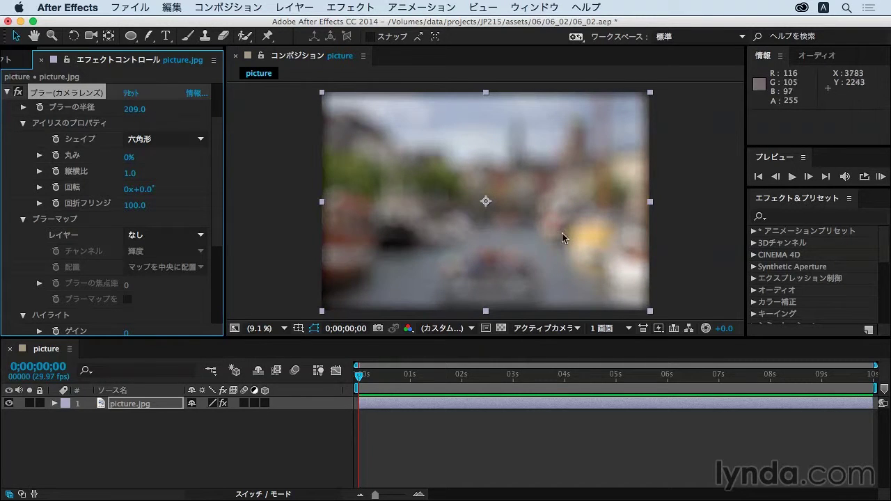
scroll(409, 248, up, 5)
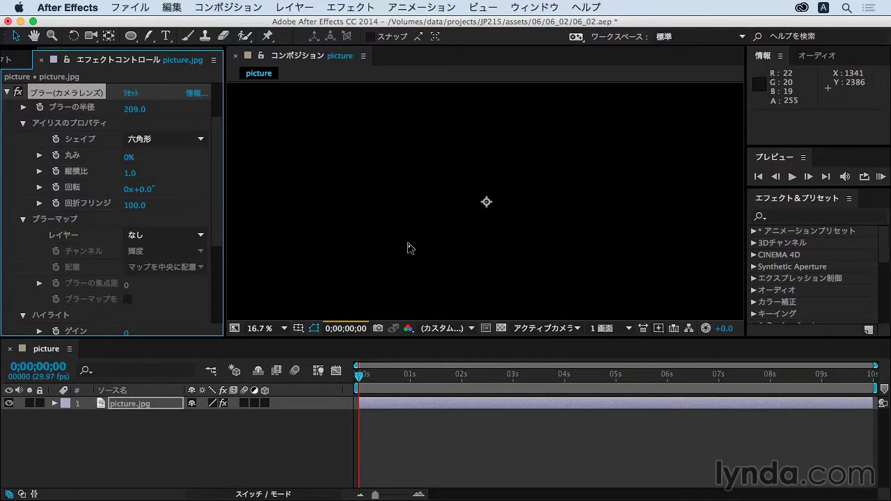
scroll(409, 248, down, 2)
scroll(409, 248, down, 2)
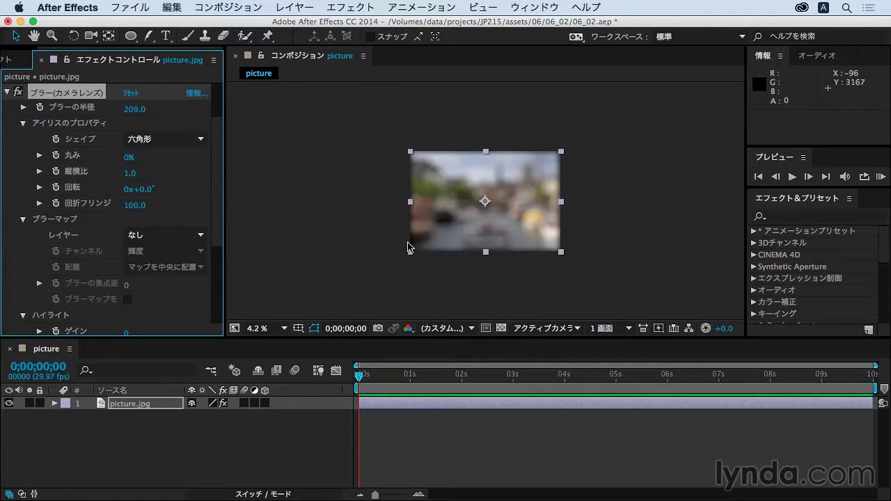
scroll(409, 248, up, 2)
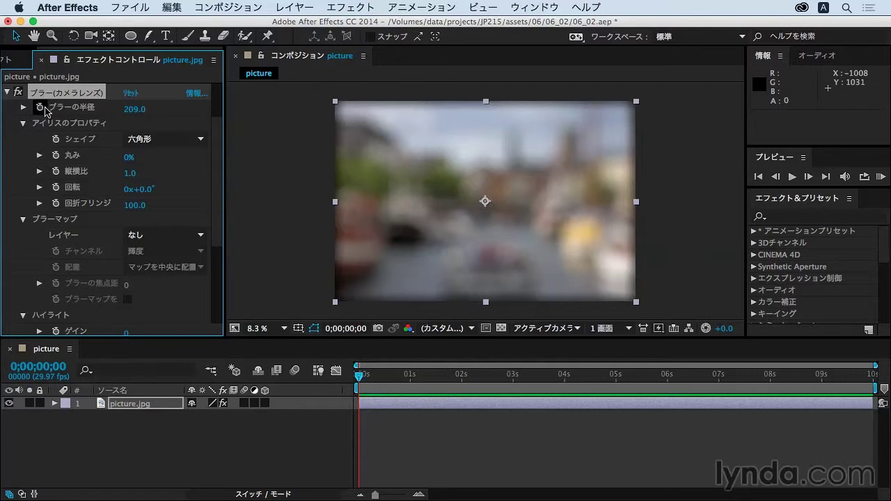
Switch the camera lens blur off, collapse all effects, and enable ブラー(ガウス).
click(19, 93)
key(super+grave)
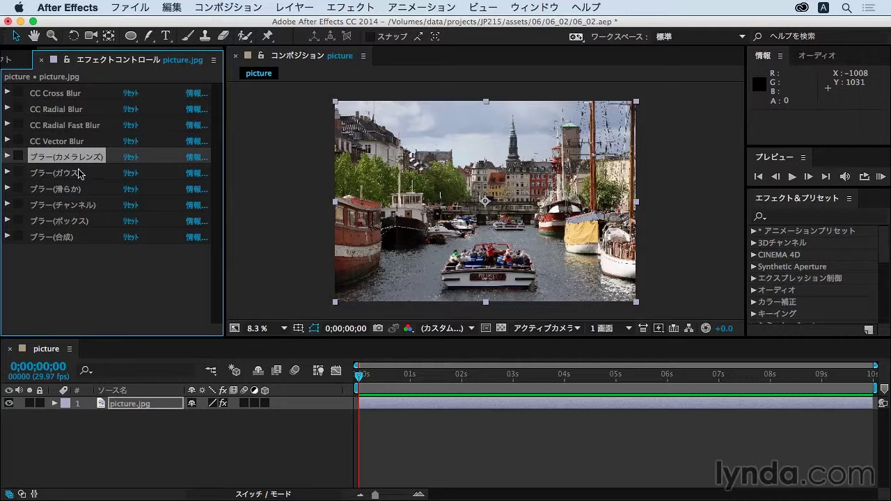
click(18, 172)
Raise ブラー(ガウス) to 197.3 and try horizontal-only and vertical-only blur directions.
click(7, 172)
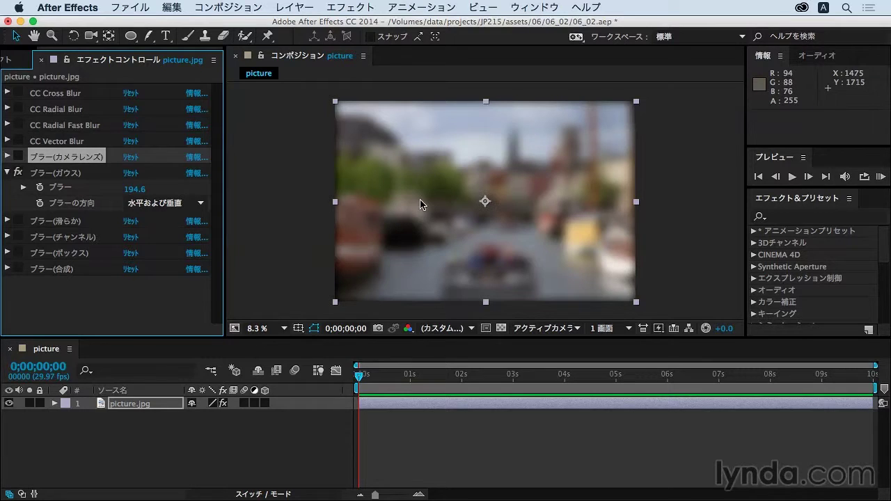
drag(135, 190, 171, 186)
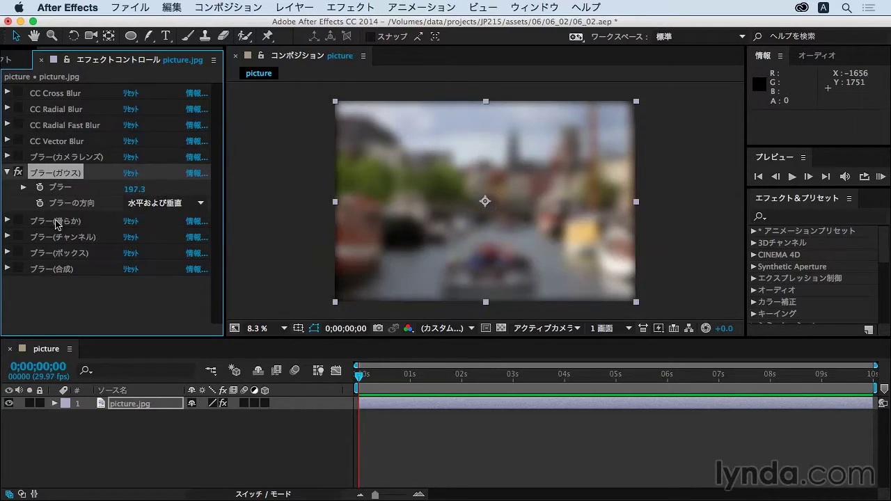
click(164, 203)
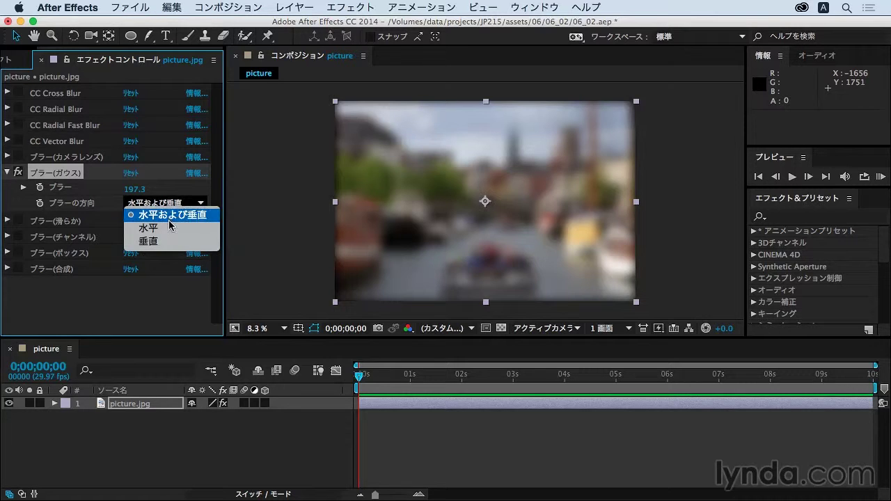
click(168, 231)
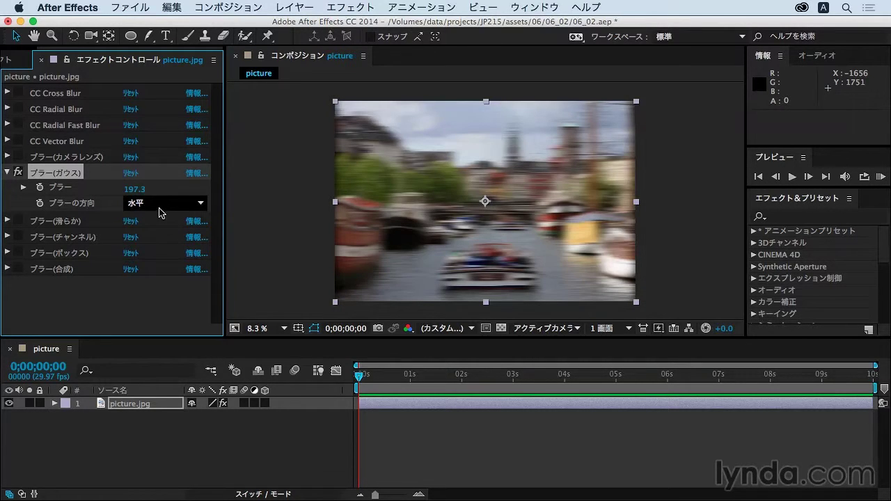
click(159, 208)
click(160, 244)
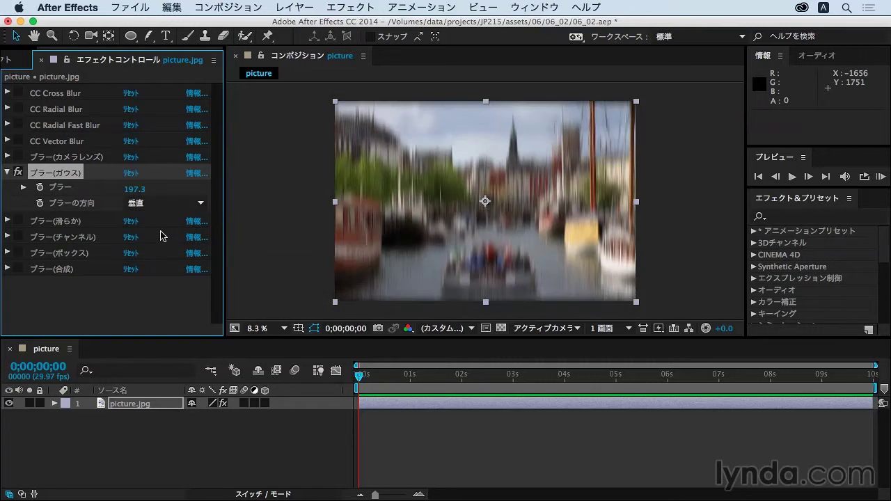
Return the blur direction to 水平および垂直, then switch the Gaussian blur off.
click(159, 204)
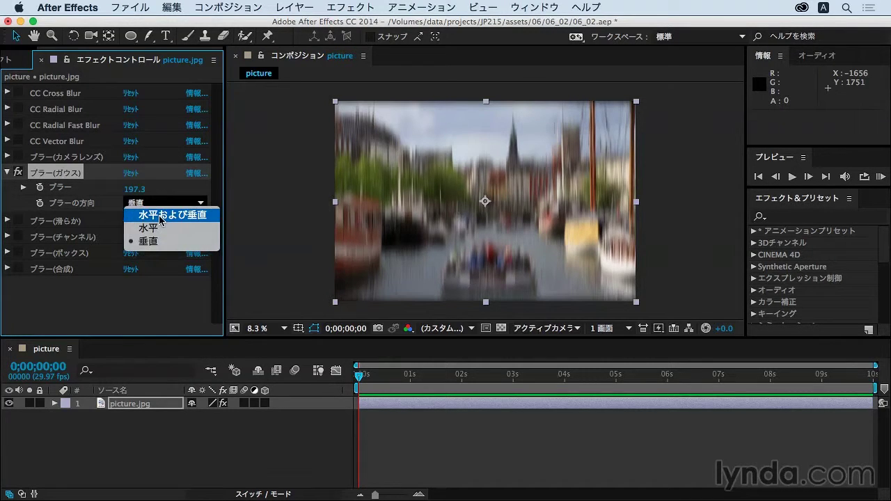
click(161, 216)
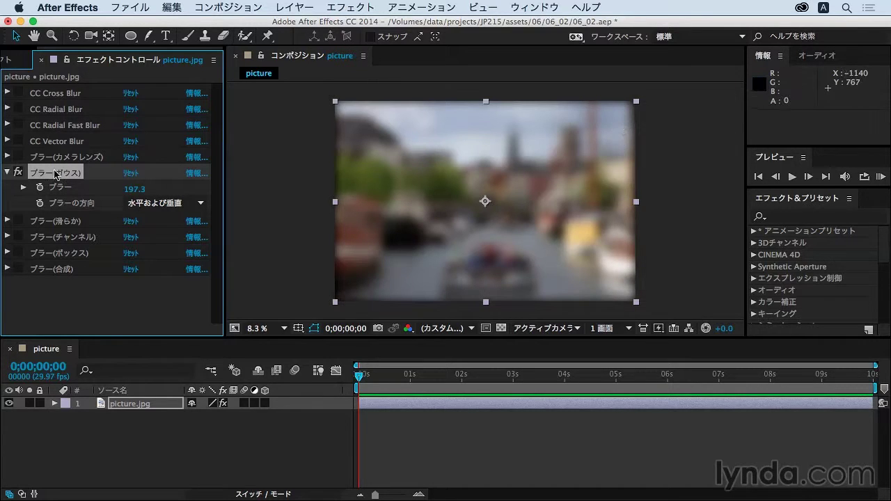
click(18, 172)
click(8, 173)
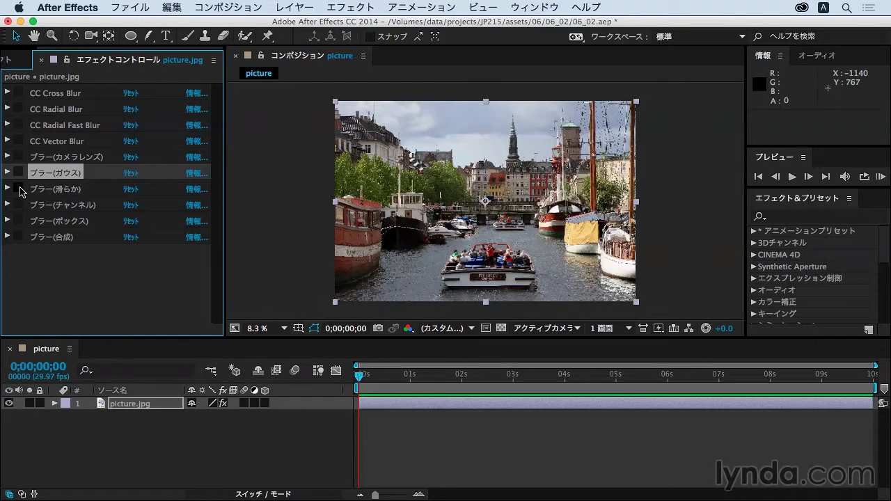
Enable ブラー(滑らか) at 200.0, toggle エッジピクセルを繰り返す off and on, then disable it.
click(17, 188)
click(8, 188)
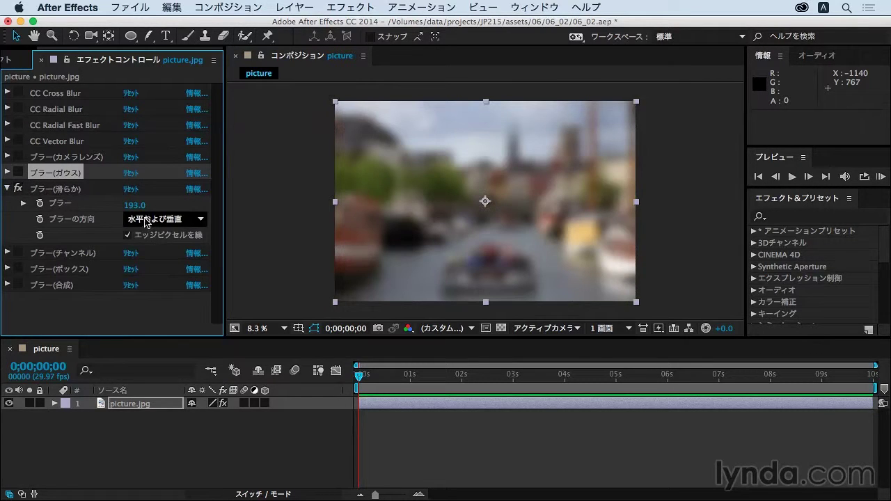
mouse_move(138, 207)
mouse_down()
mouse_move(168, 206)
mouse_move(140, 206)
mouse_up()
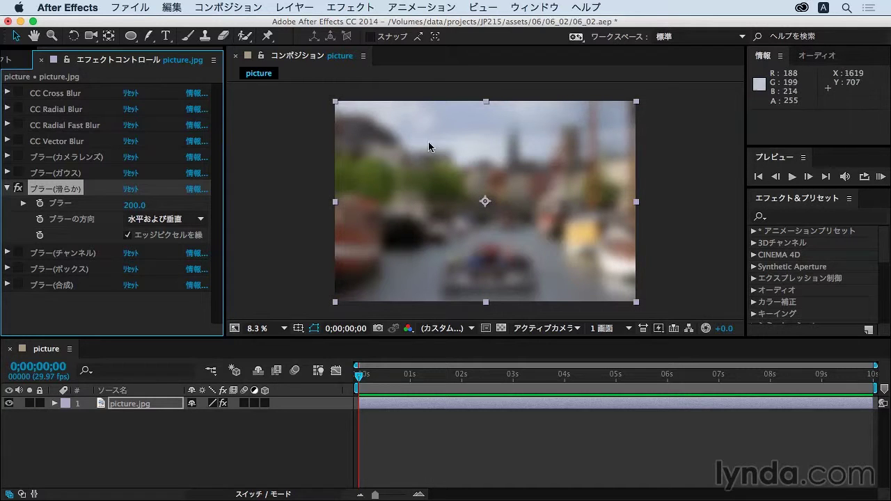
click(128, 236)
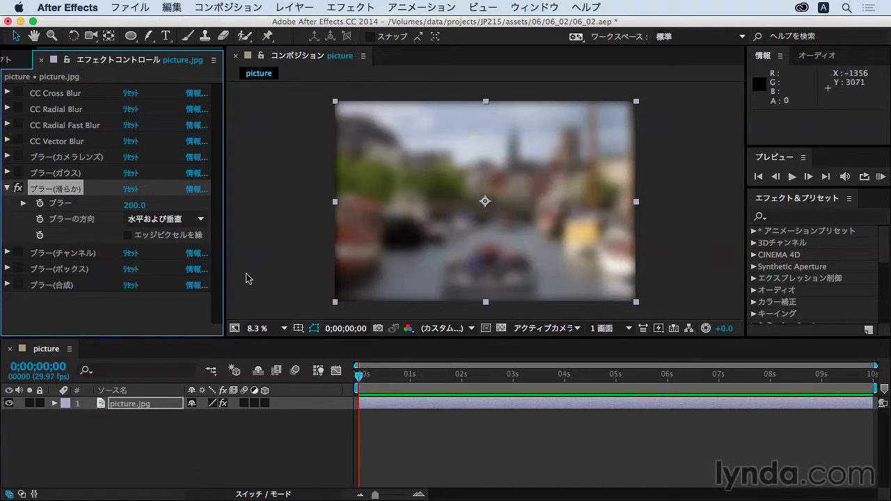
click(128, 236)
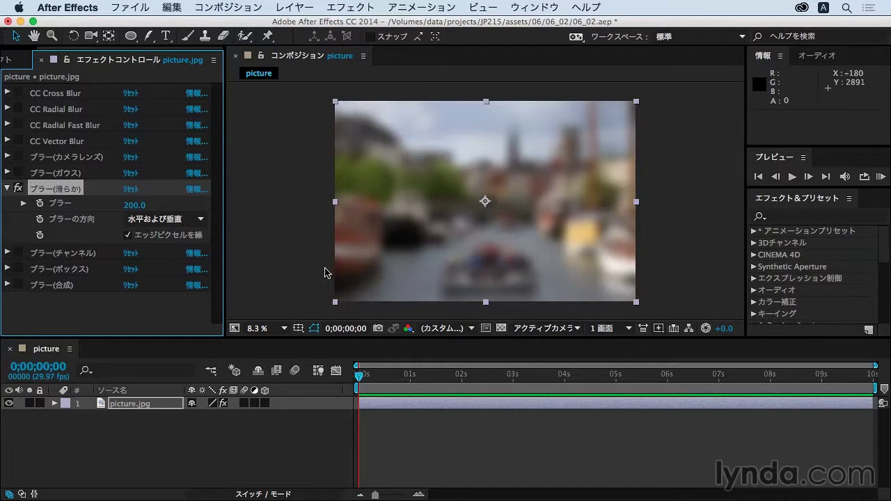
click(18, 188)
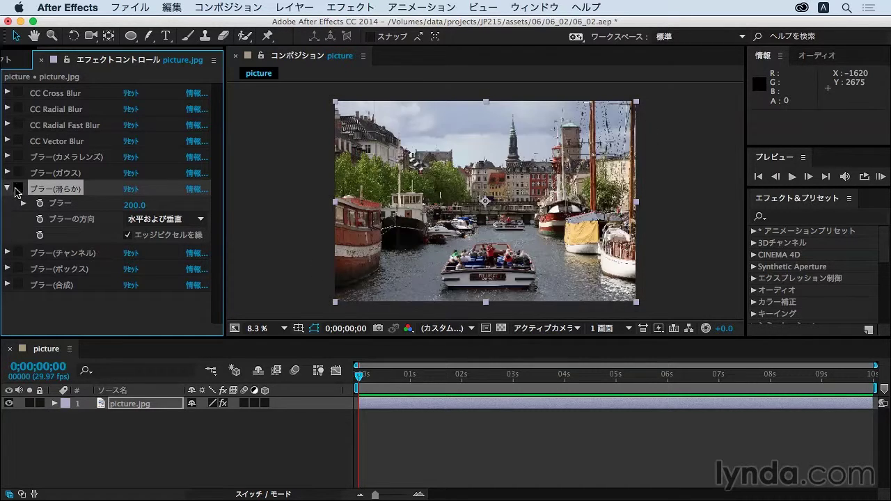
Enable ブラー(チャンネル) with 赤ブラー 107.0, try a 緑ブラー amount, then switch it off.
click(7, 188)
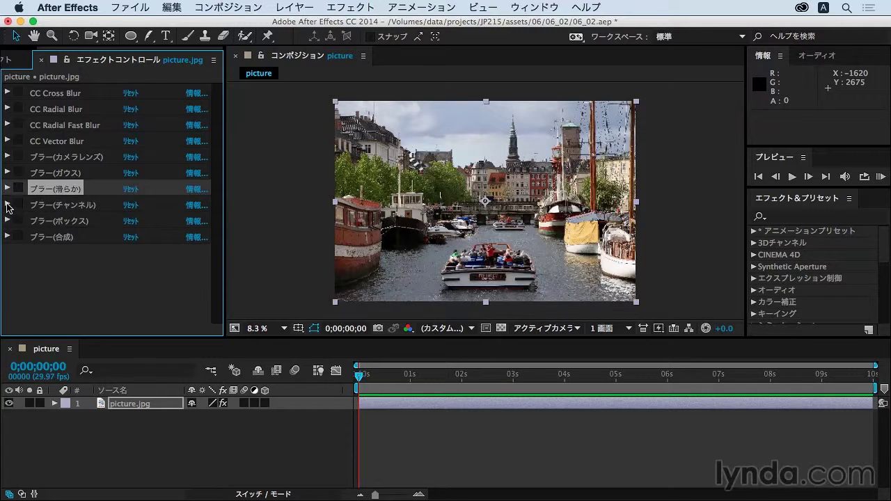
click(7, 204)
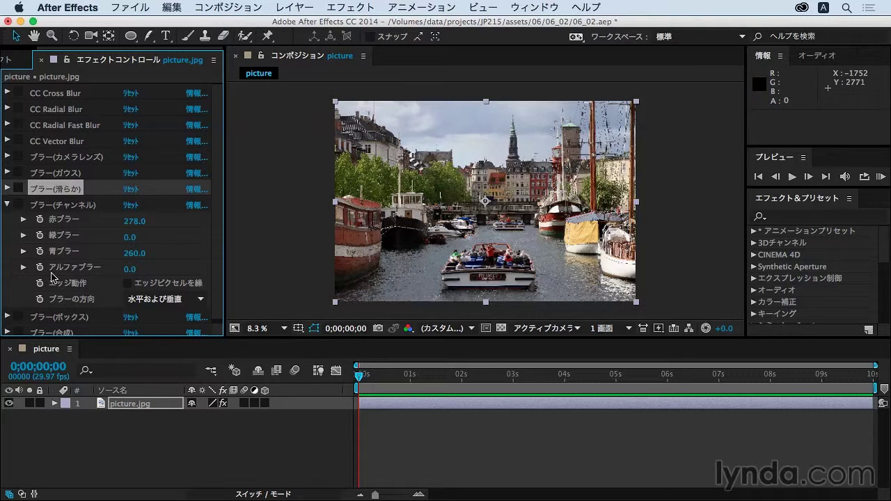
click(18, 204)
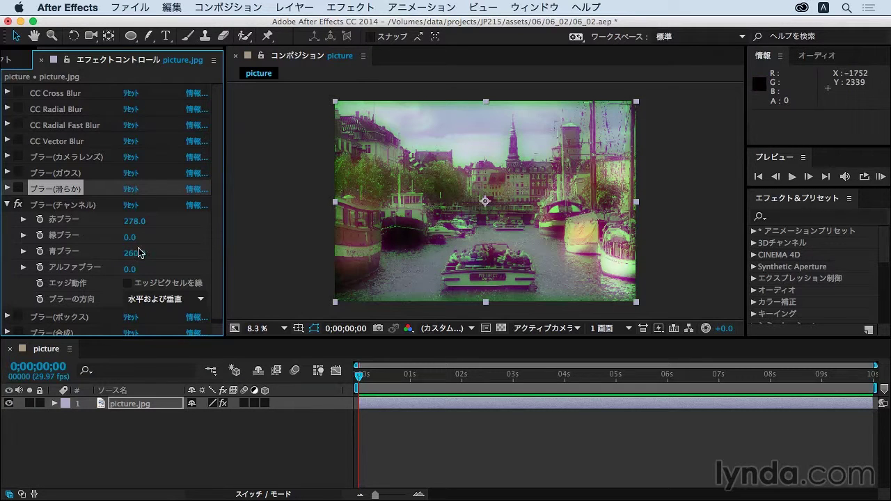
mouse_move(136, 228)
mouse_down()
mouse_move(3, 232)
mouse_move(26, 232)
mouse_up()
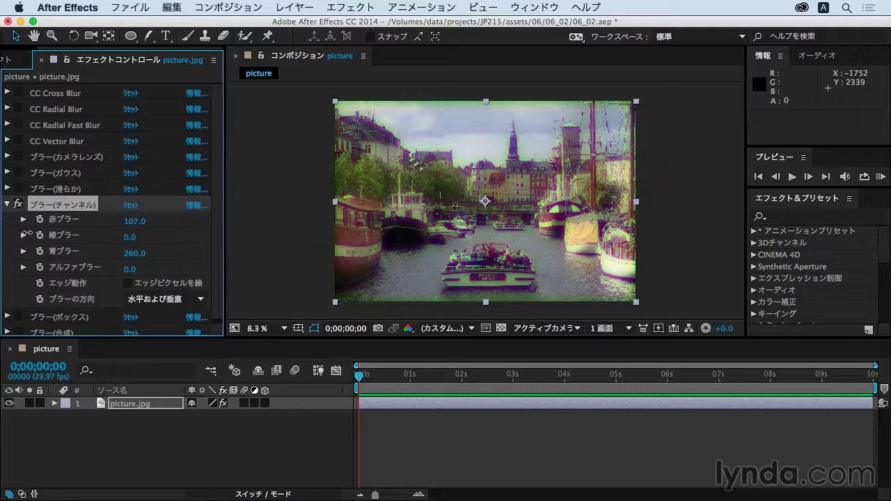
drag(129, 238, 62, 235)
click(18, 205)
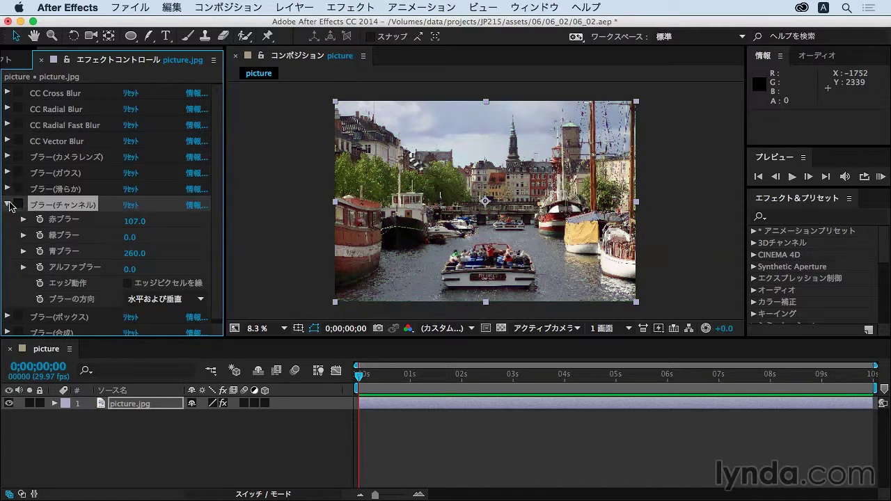
click(9, 205)
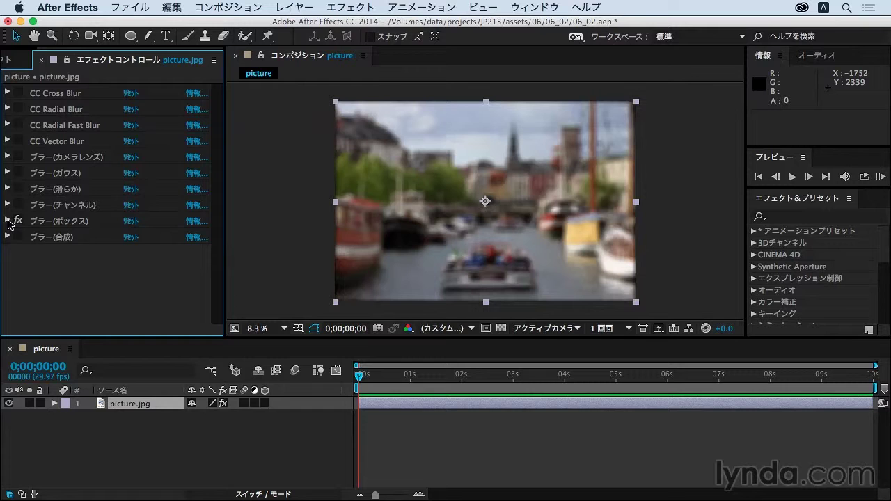
Scrub ブラー(ボックス)'s blur radius up, then back down to 127.0, and disable it.
click(7, 221)
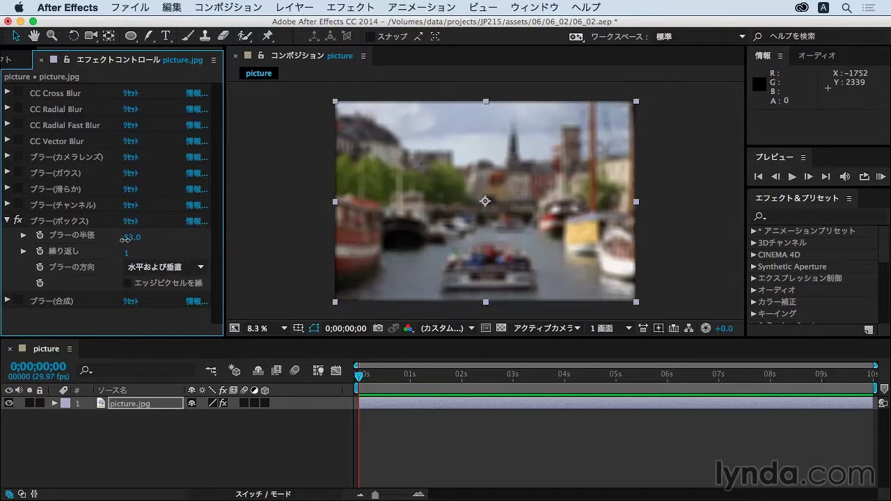
drag(93, 239, 190, 237)
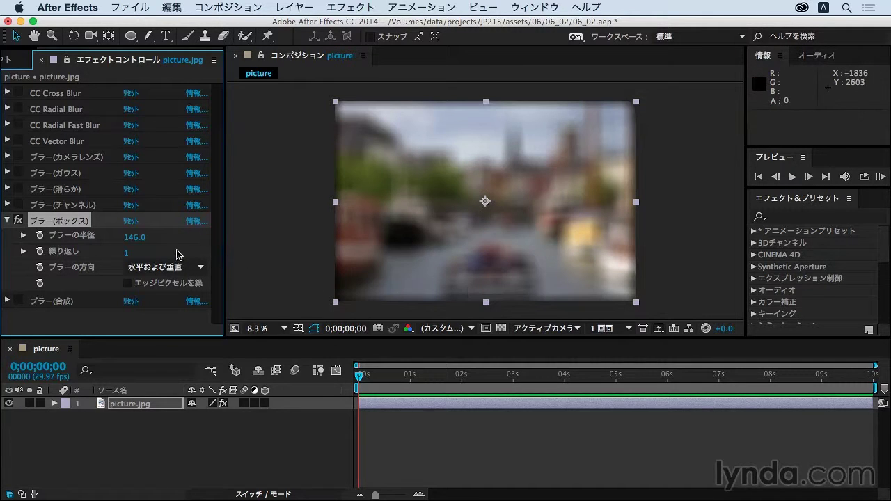
drag(135, 237, 127, 238)
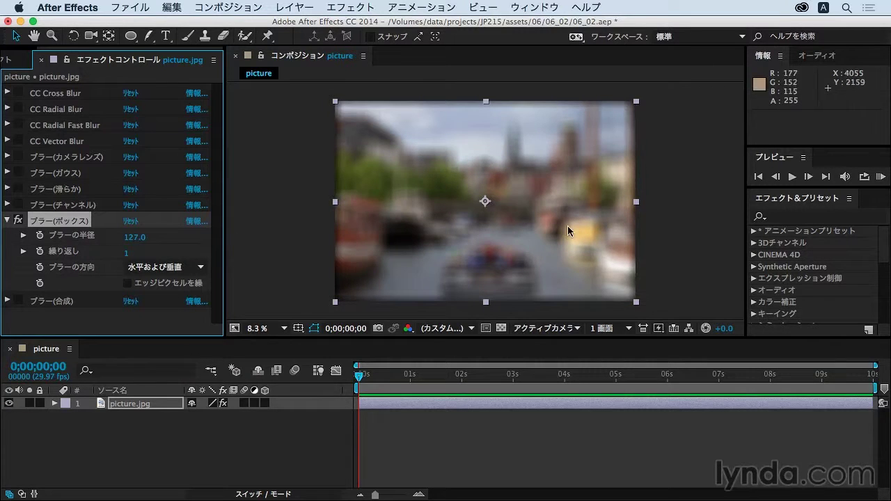
click(18, 220)
click(7, 220)
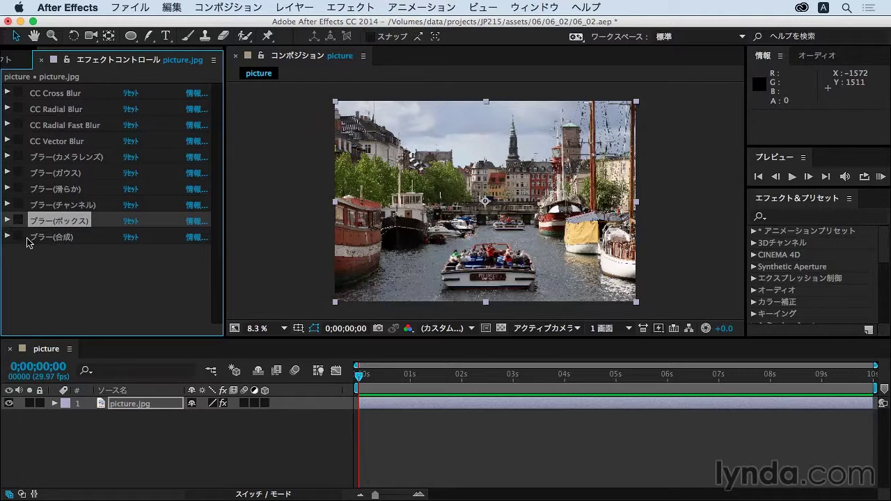
Enable ブラー(合成) with 1. picture.jpg as blur layer and 247.0 maximum blur, then disable it.
click(18, 237)
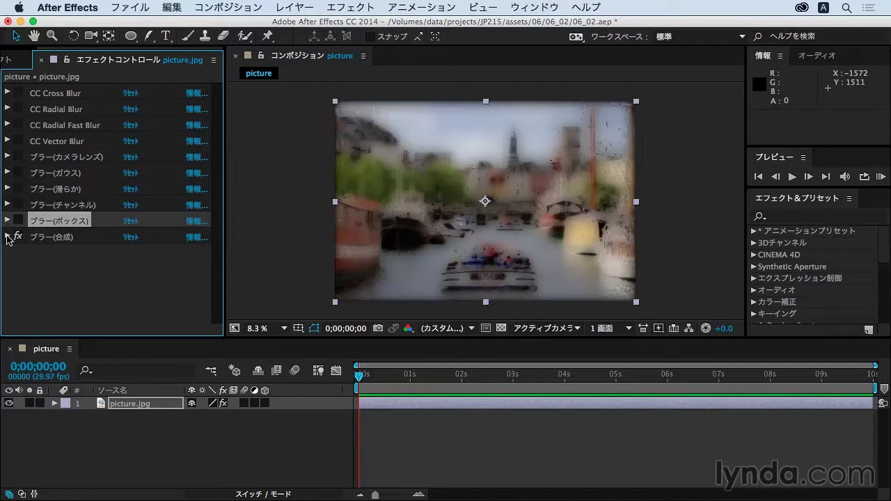
click(7, 237)
click(160, 252)
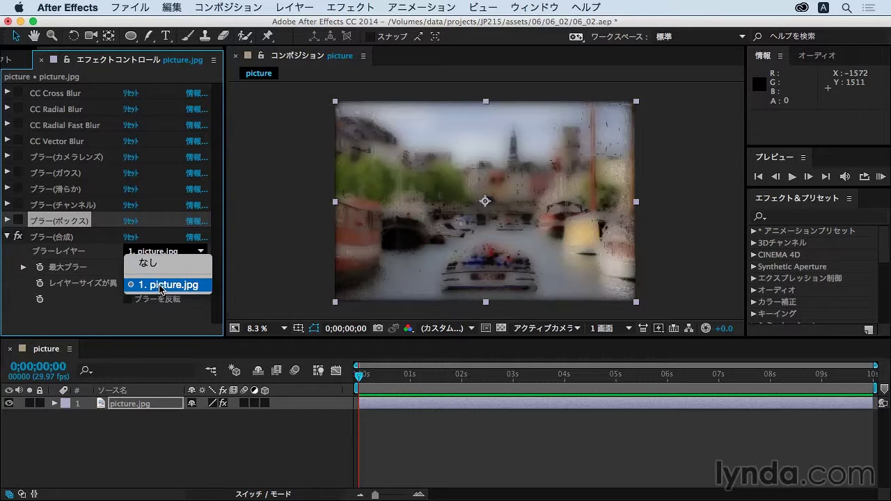
click(160, 285)
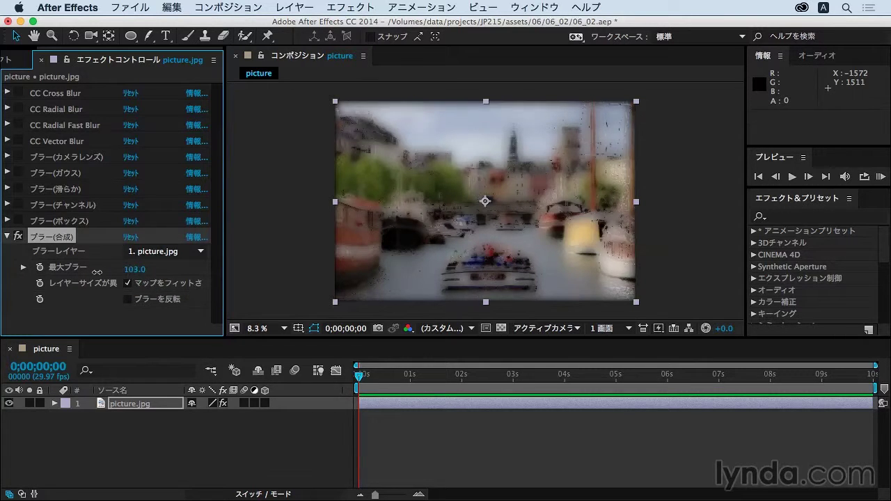
drag(132, 268, 206, 272)
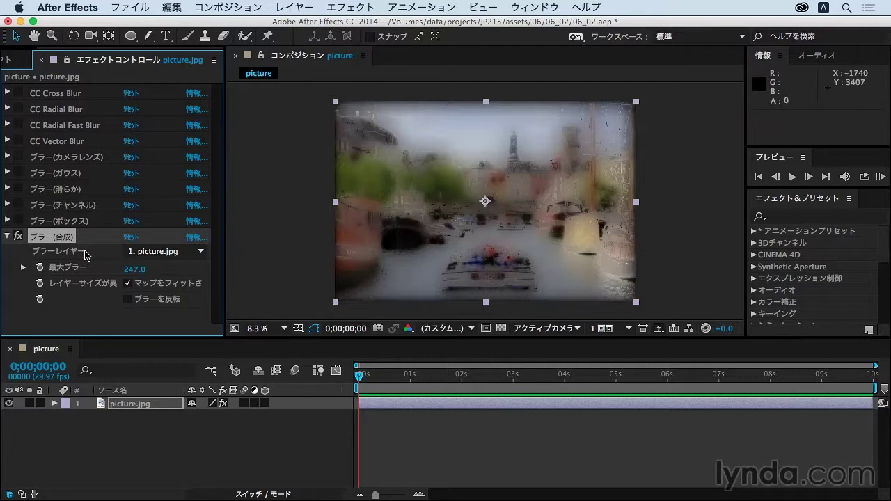
click(19, 237)
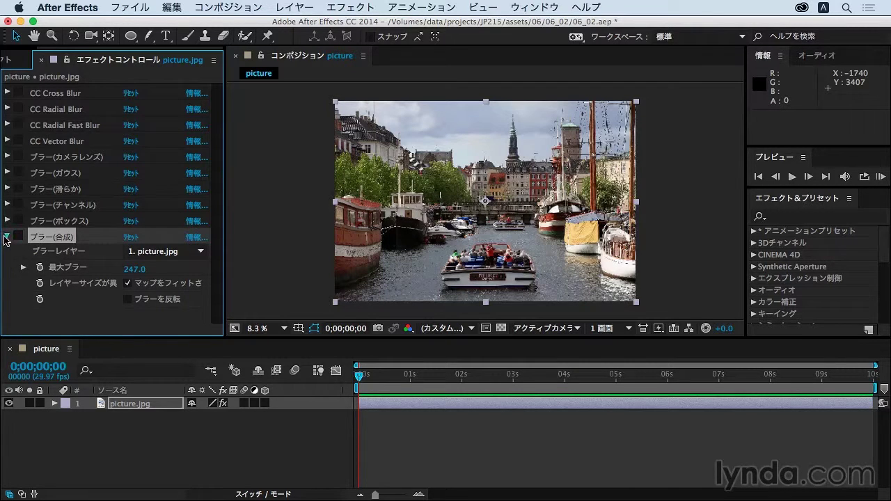
click(6, 237)
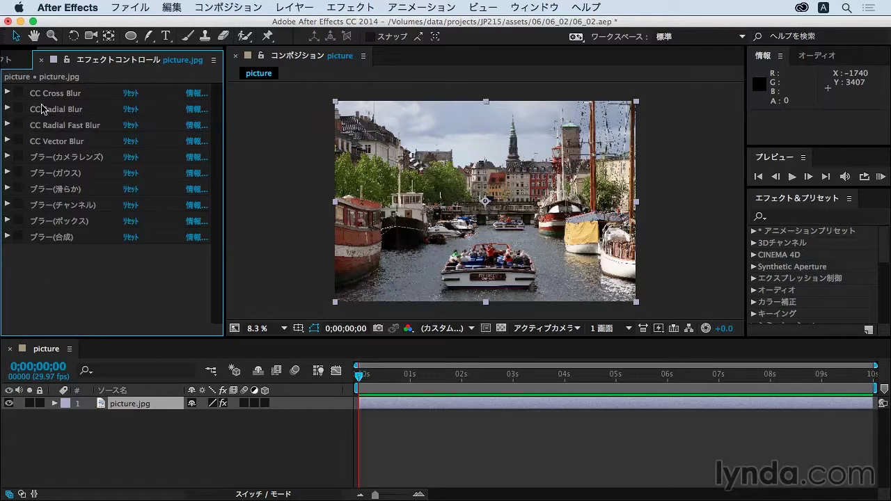
click(18, 93)
click(18, 94)
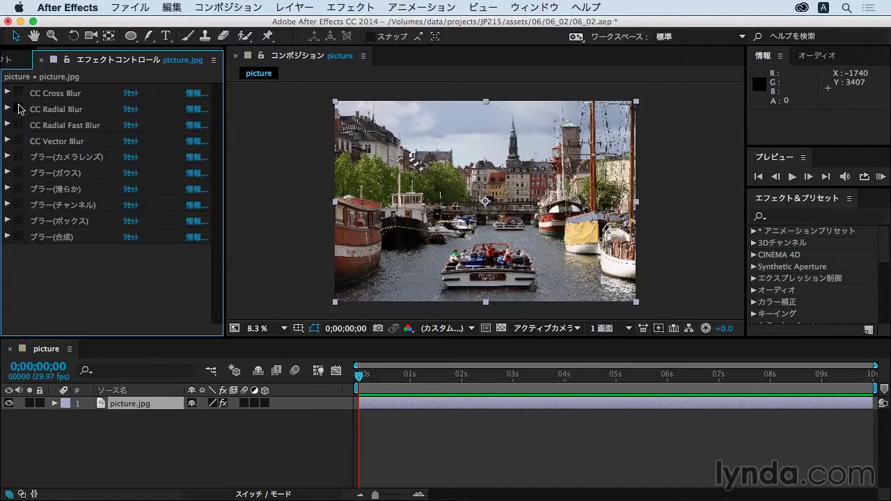